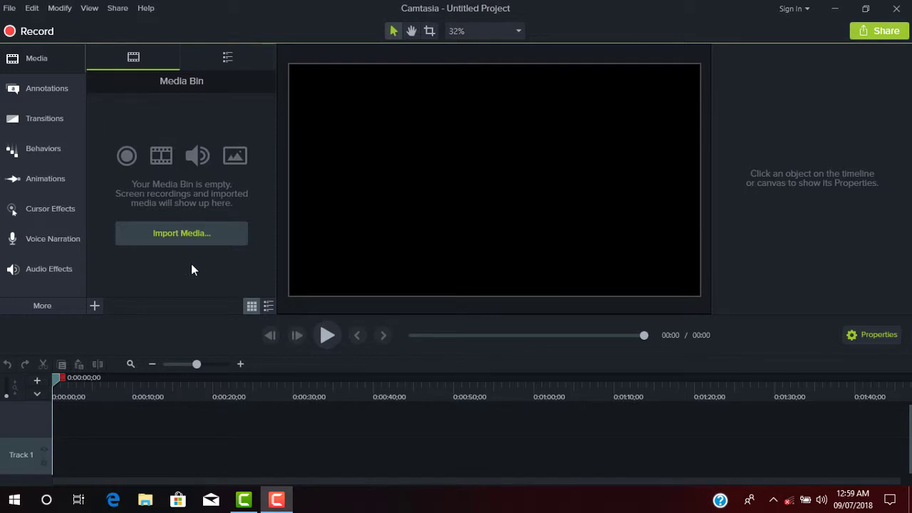
click(174, 239)
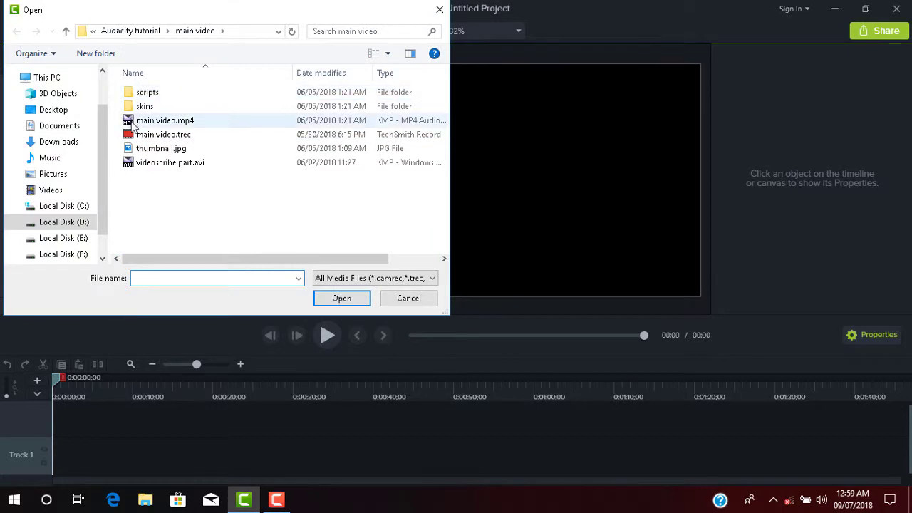
click(177, 123)
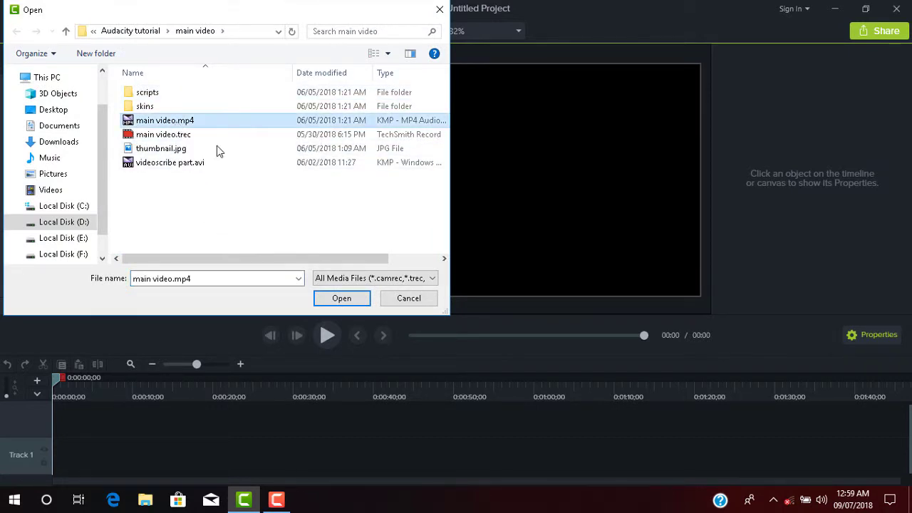
click(423, 302)
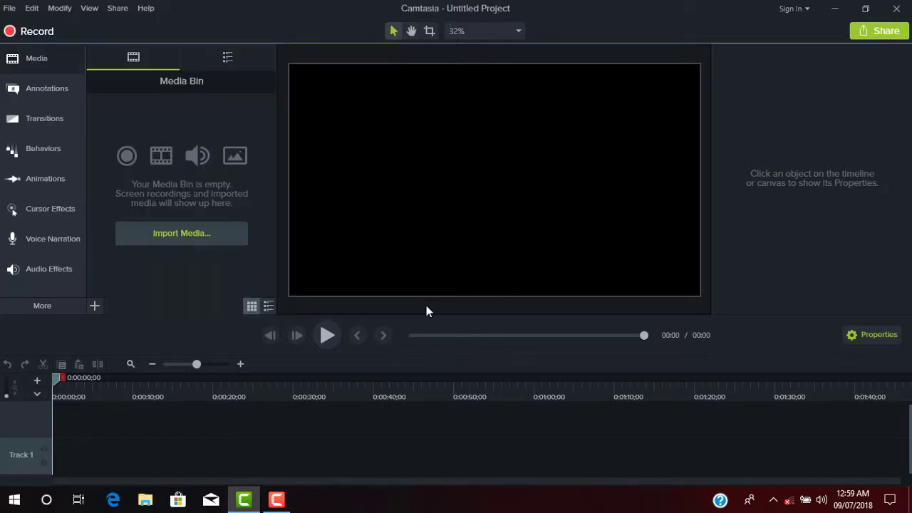
Bring main video.mp4 from the main video folder in File Explorer into the Camtasia Media Bin.
click(145, 499)
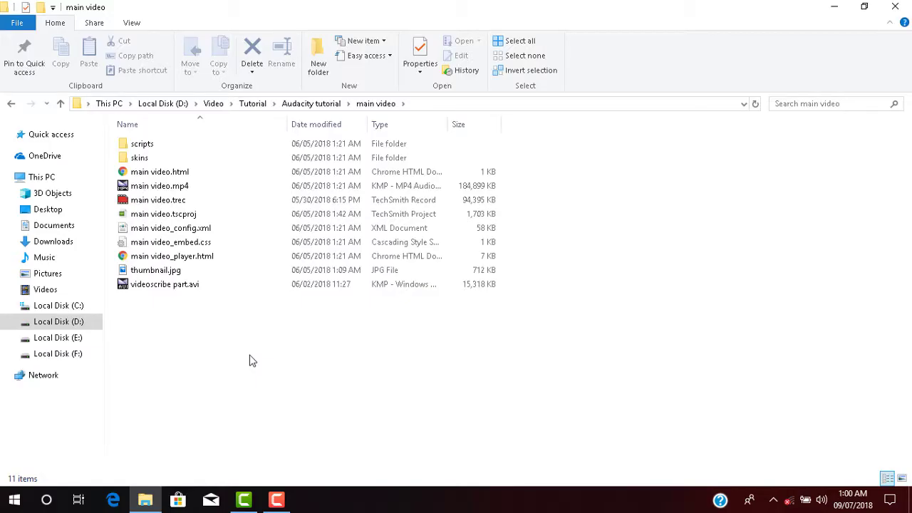
drag(185, 187, 157, 163)
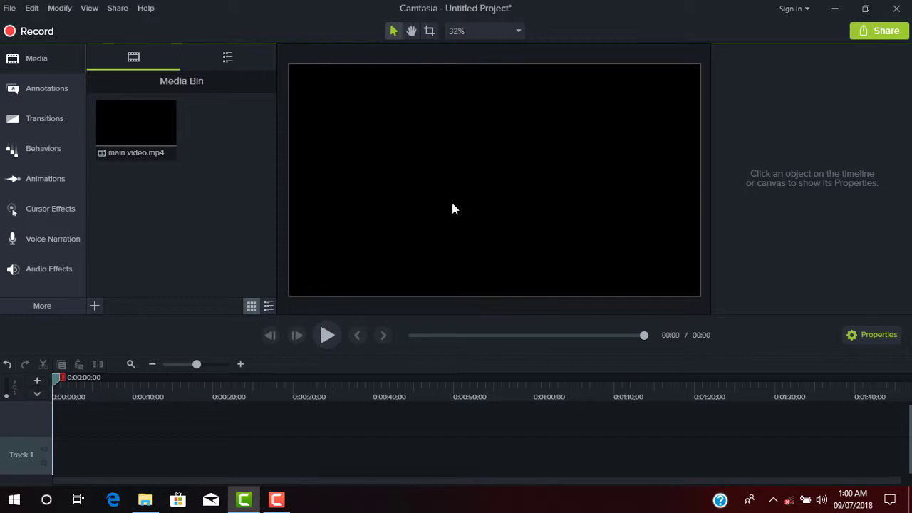
Set the project's canvas dimensions to 720p HD (1280x720) and apply the change.
right_click(439, 153)
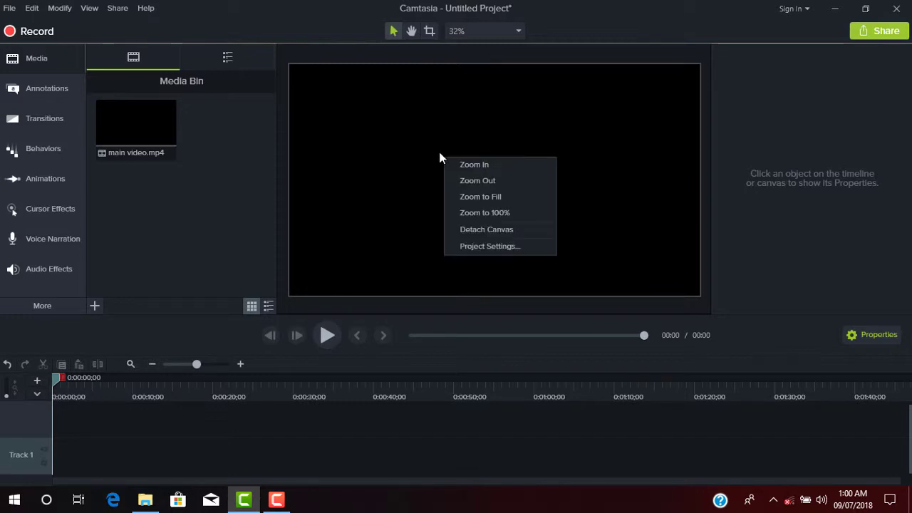
click(501, 247)
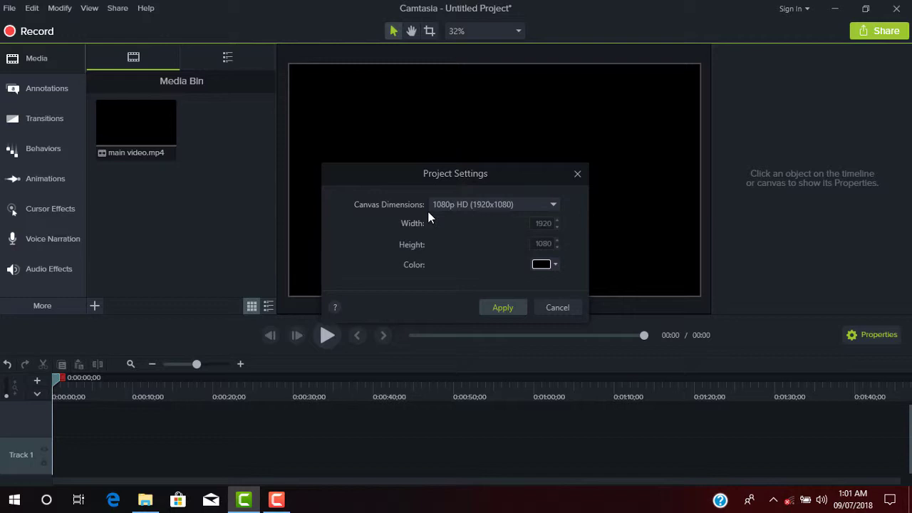
click(489, 205)
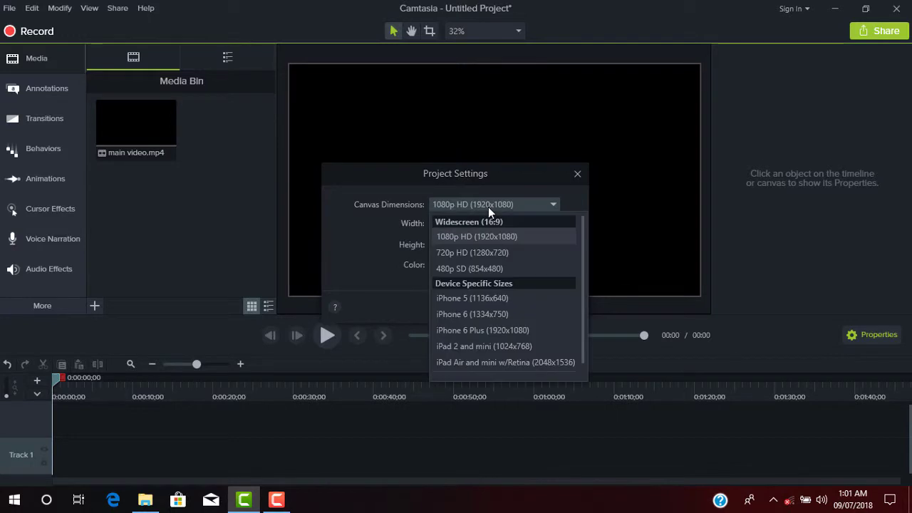
click(521, 251)
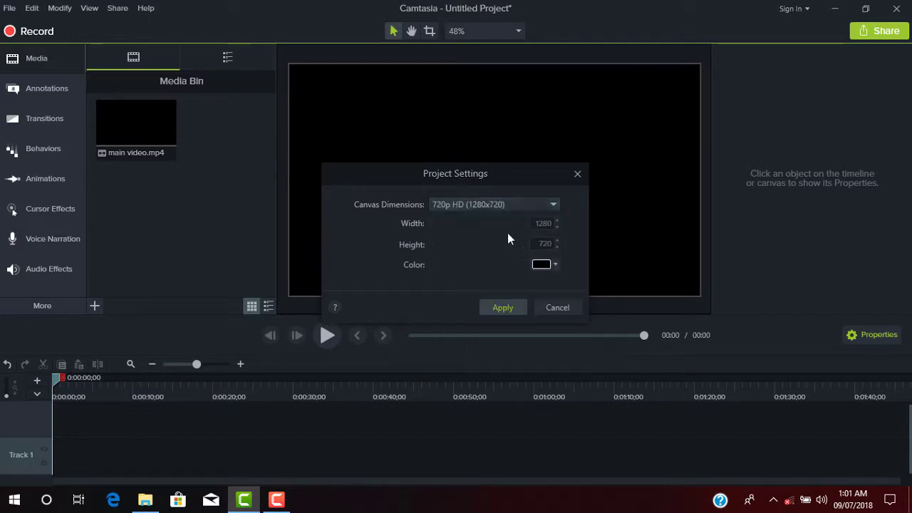
click(501, 307)
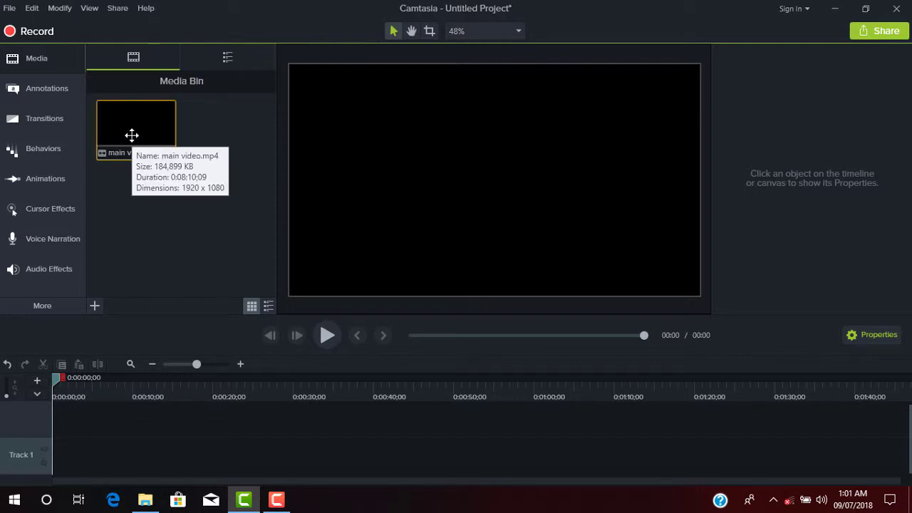
Place main video.mp4 at the start of Track 1 and scale the timeline so the whole clip fits.
mouse_move(132, 135)
mouse_down()
mouse_move(107, 373)
mouse_move(116, 472)
mouse_move(45, 482)
mouse_move(20, 458)
mouse_up()
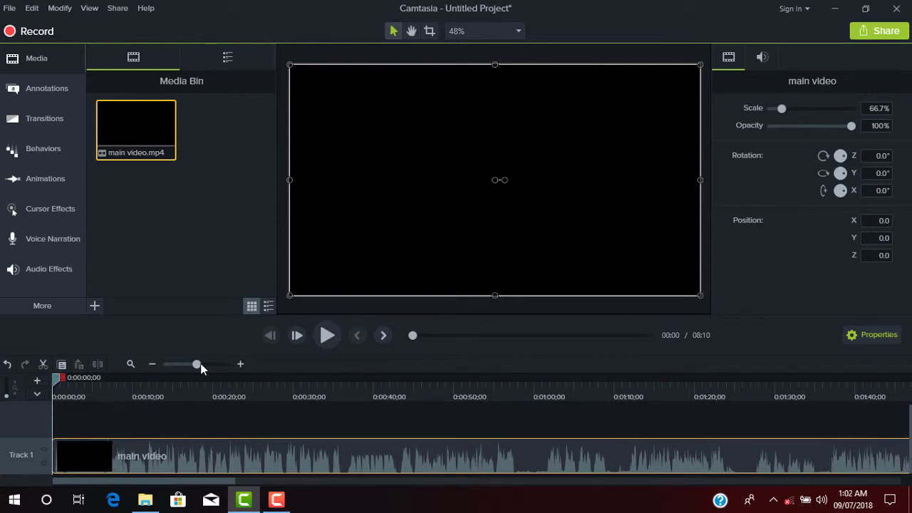
drag(199, 365, 210, 364)
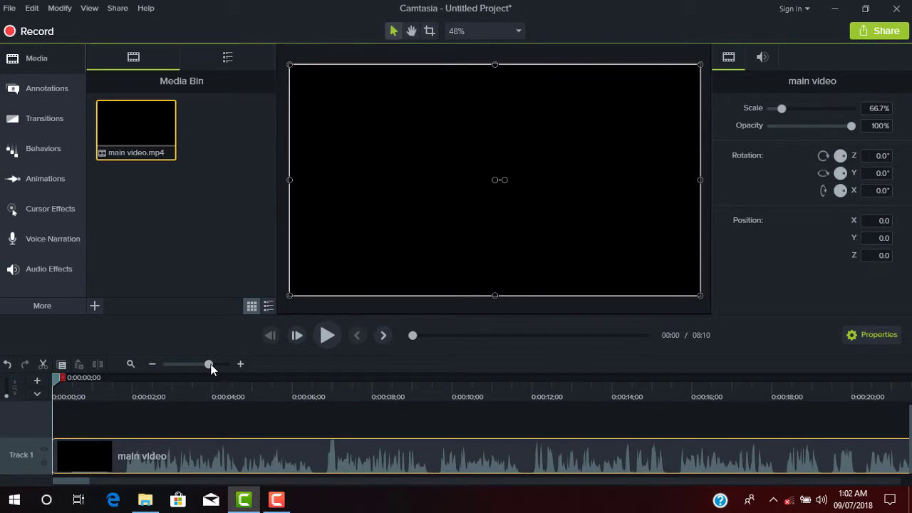
drag(210, 366, 184, 367)
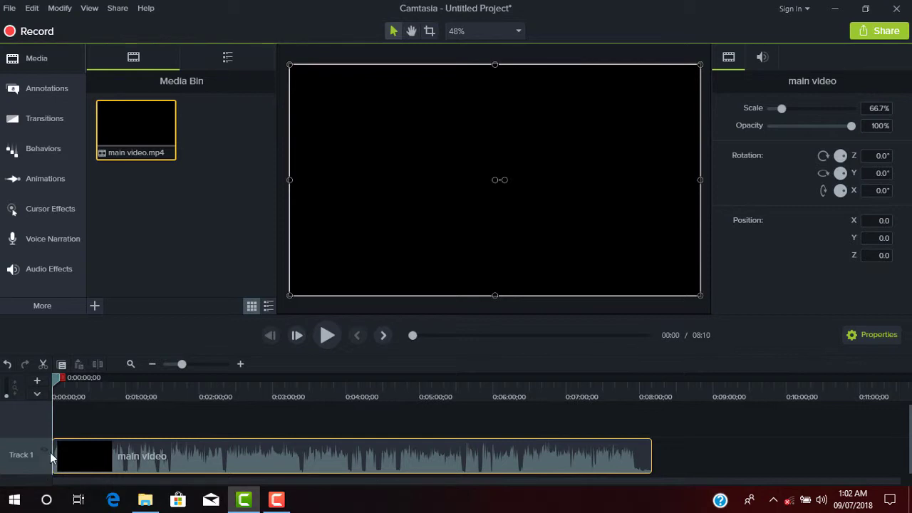
Add two tracks to the timeline and move the main video clip from Track 1 to Track 2.
click(33, 385)
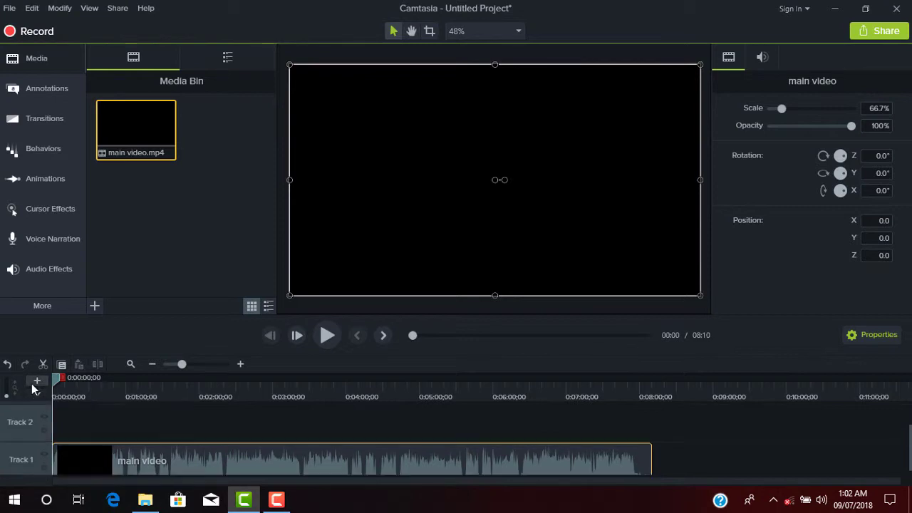
click(38, 383)
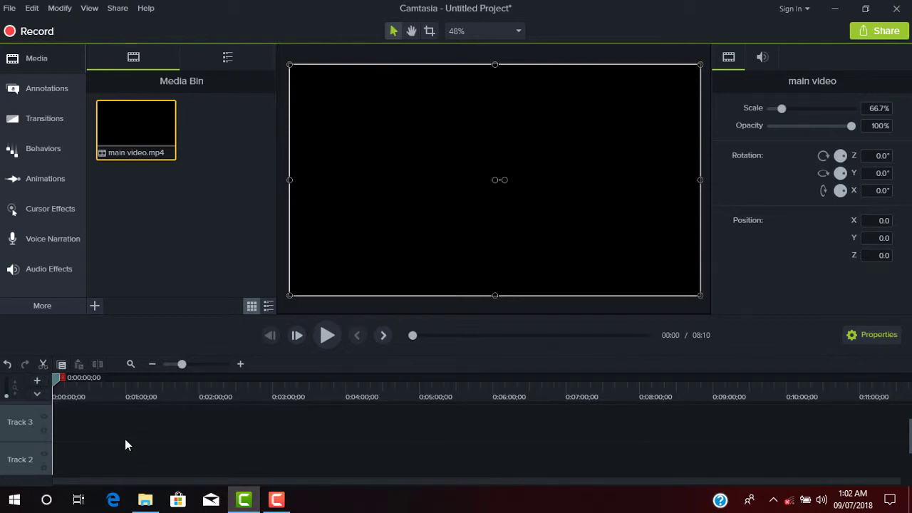
scroll(162, 456, down, 2)
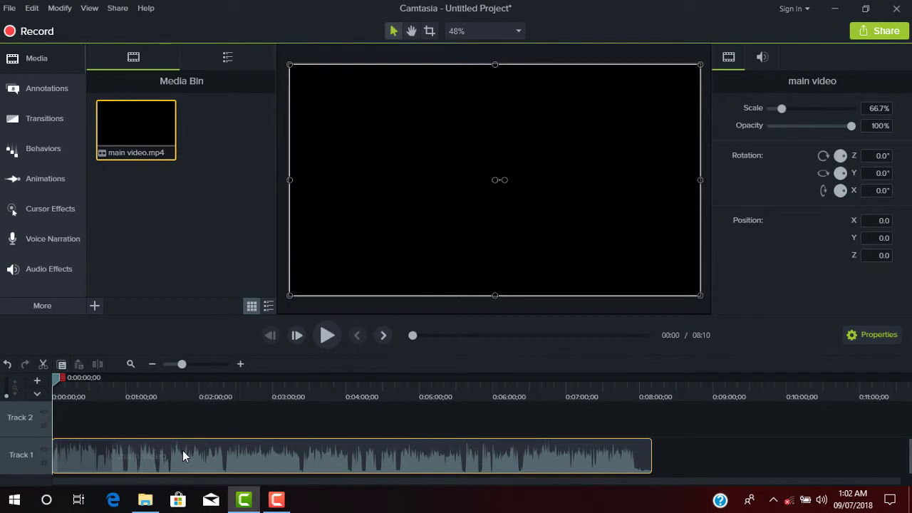
drag(182, 451, 185, 424)
scroll(185, 432, down, 1)
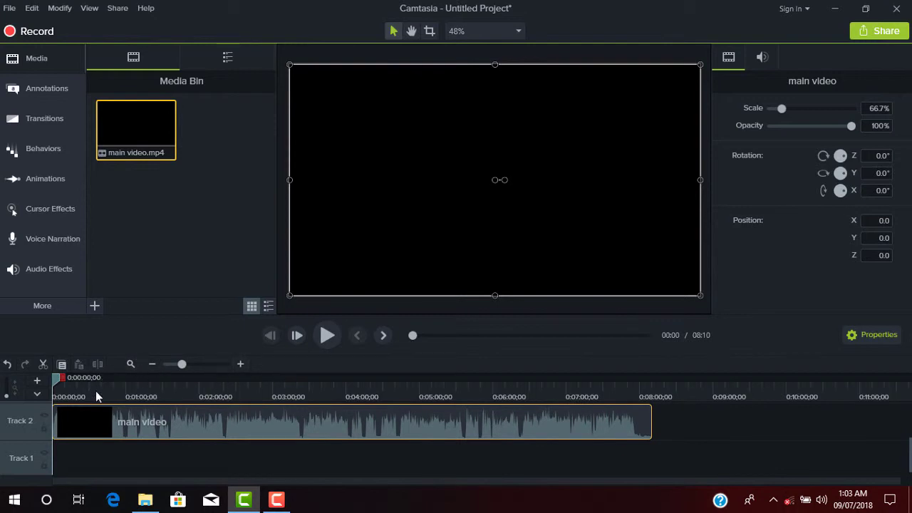
Split the main video clip on Track 2 at 0:03:14;19 and undo the split.
drag(55, 384, 200, 387)
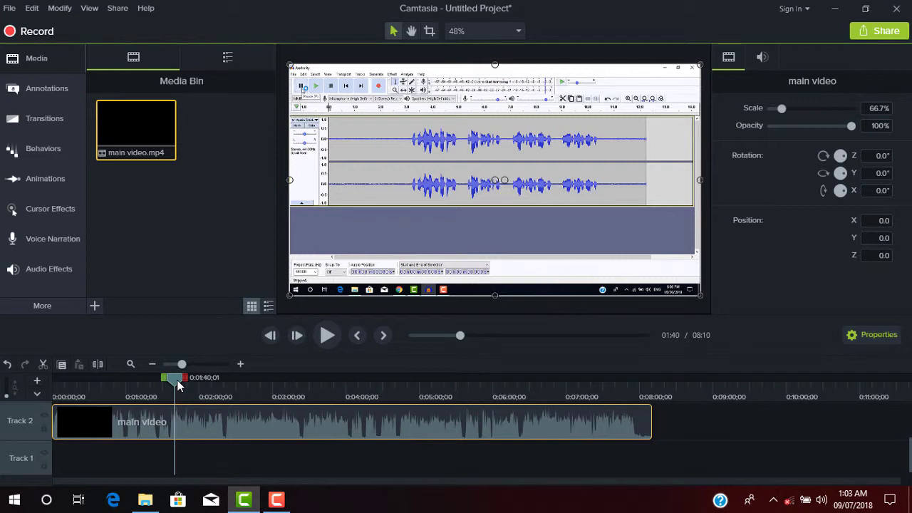
drag(177, 380, 444, 399)
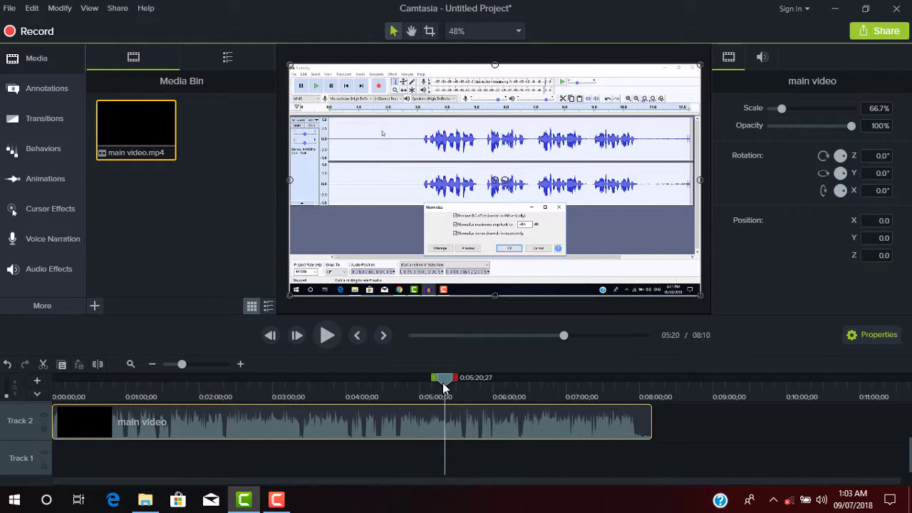
drag(444, 387, 290, 386)
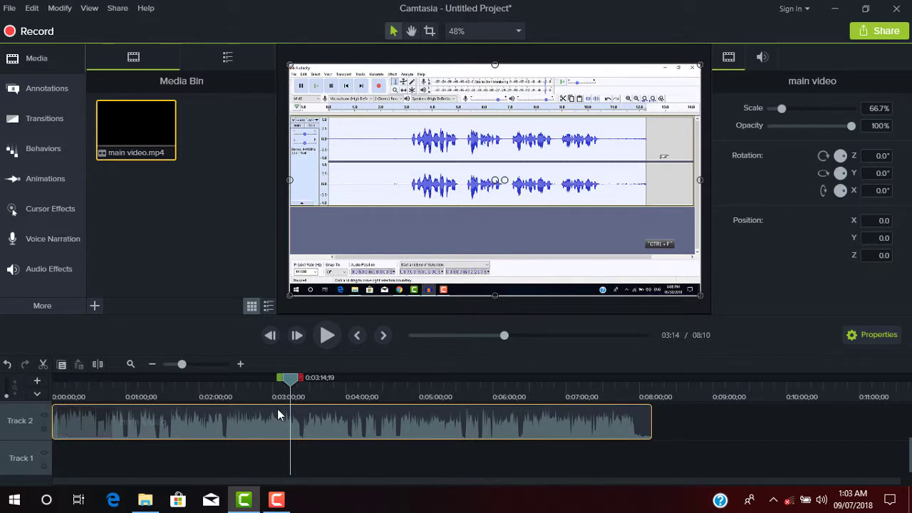
click(98, 365)
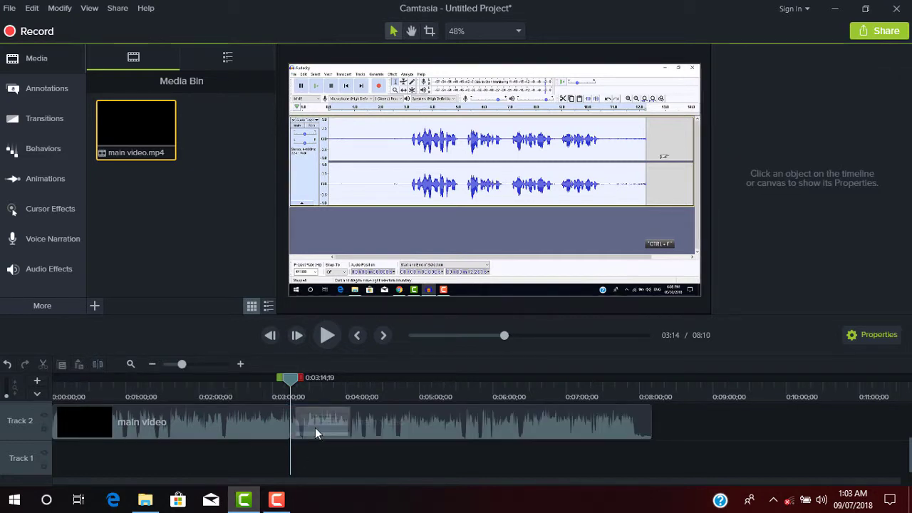
drag(315, 427, 350, 417)
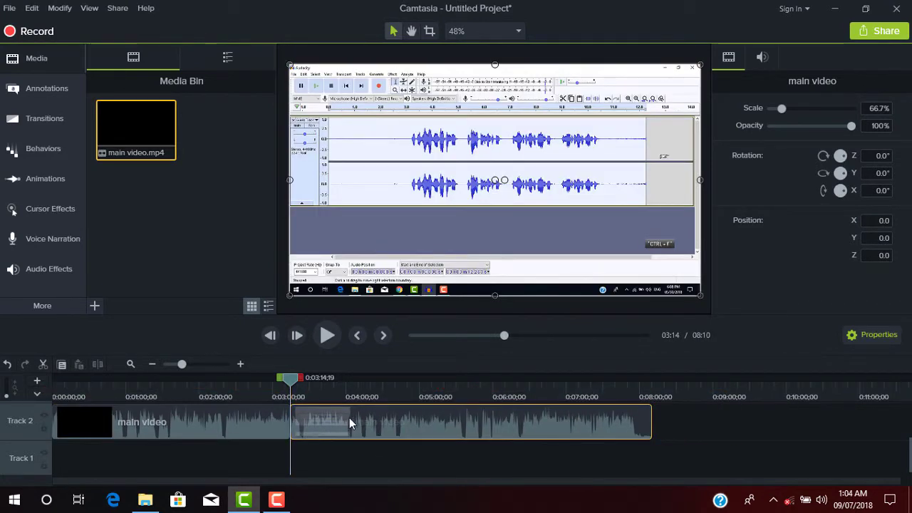
click(98, 364)
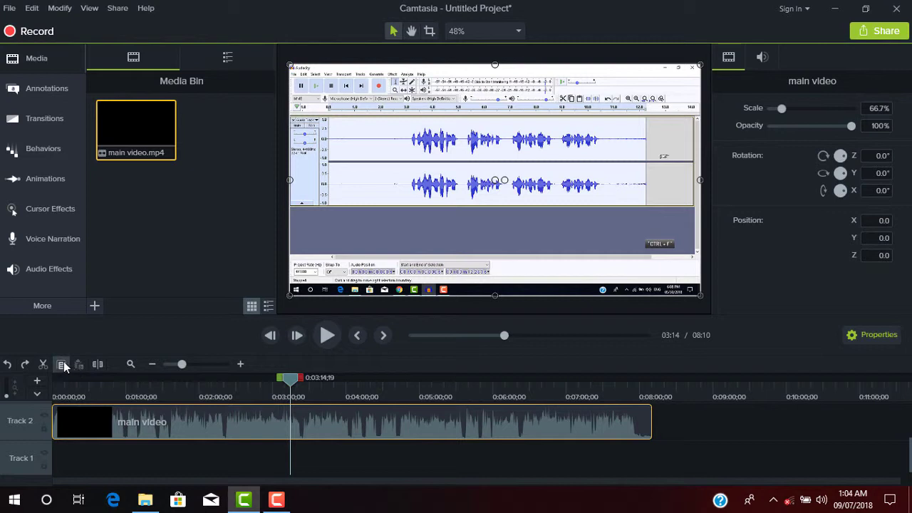
Paste a copy of the main video clip onto Track 1 at 0:08:42;03 and delete that copy.
click(61, 363)
drag(287, 386, 693, 396)
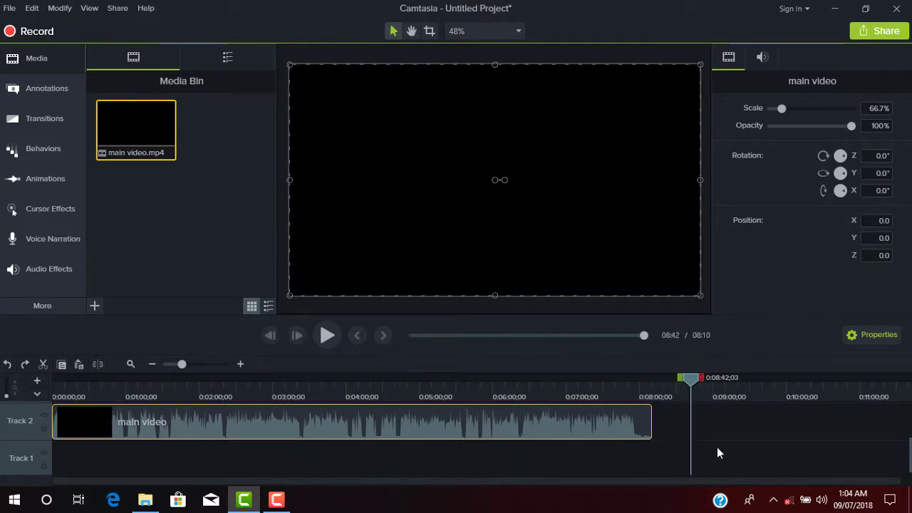
click(78, 364)
drag(582, 479, 865, 480)
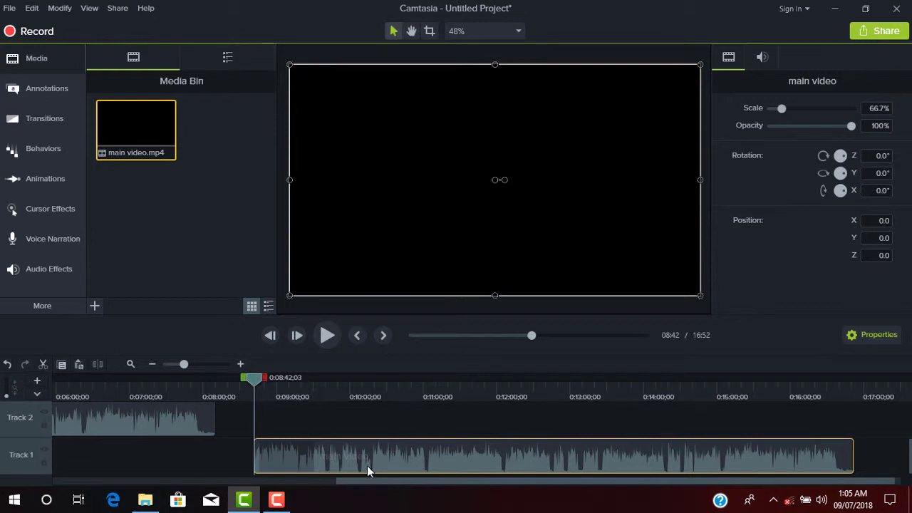
drag(385, 482, 356, 480)
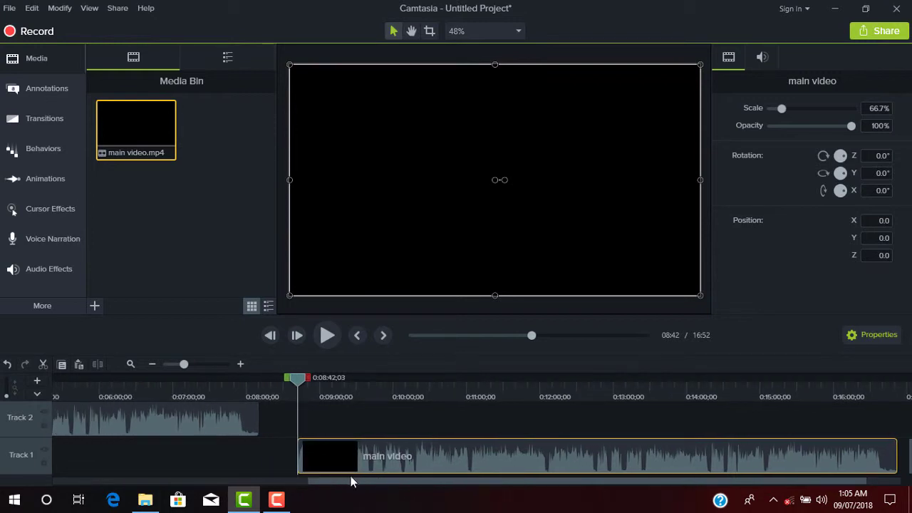
key(Delete)
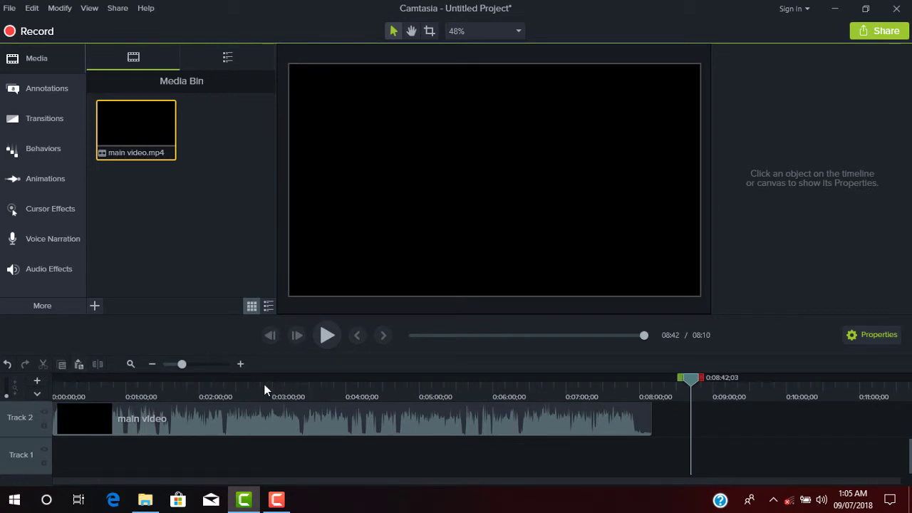
Cut the section from 0:01:59;05 to 0:03:12;13 out of the main video clip and undo the cut.
click(244, 383)
drag(249, 382, 212, 384)
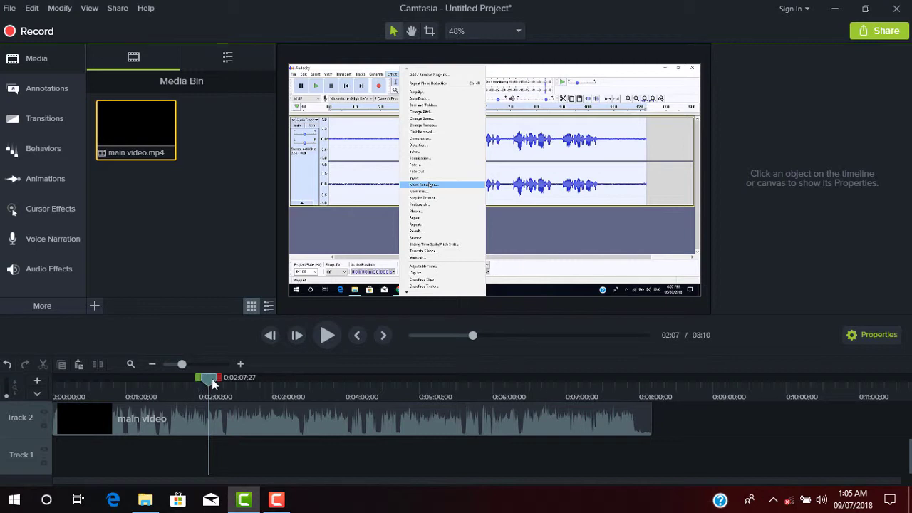
mouse_move(199, 383)
mouse_down()
mouse_move(215, 383)
mouse_move(198, 382)
mouse_up()
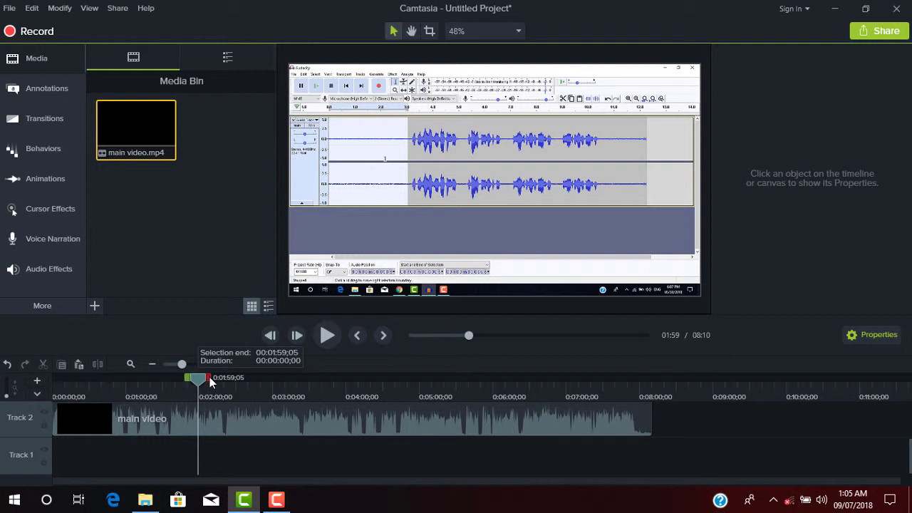
drag(211, 377, 288, 385)
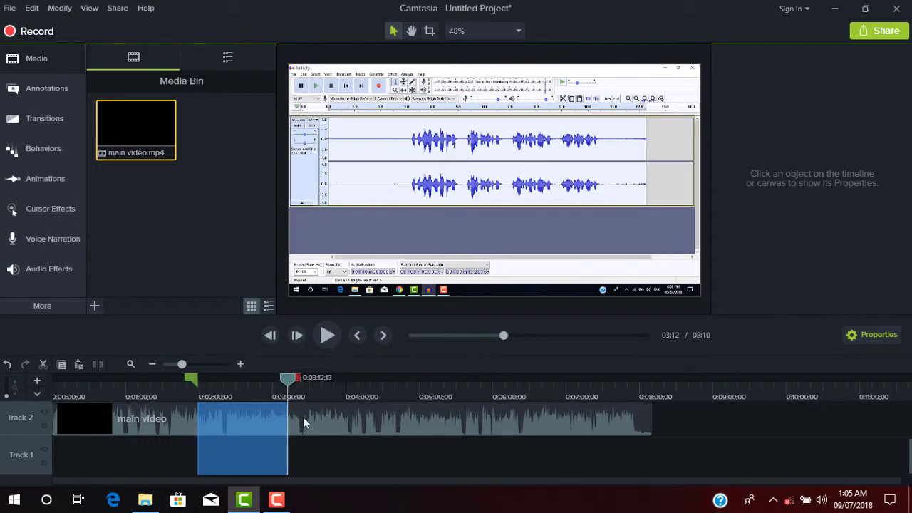
click(43, 366)
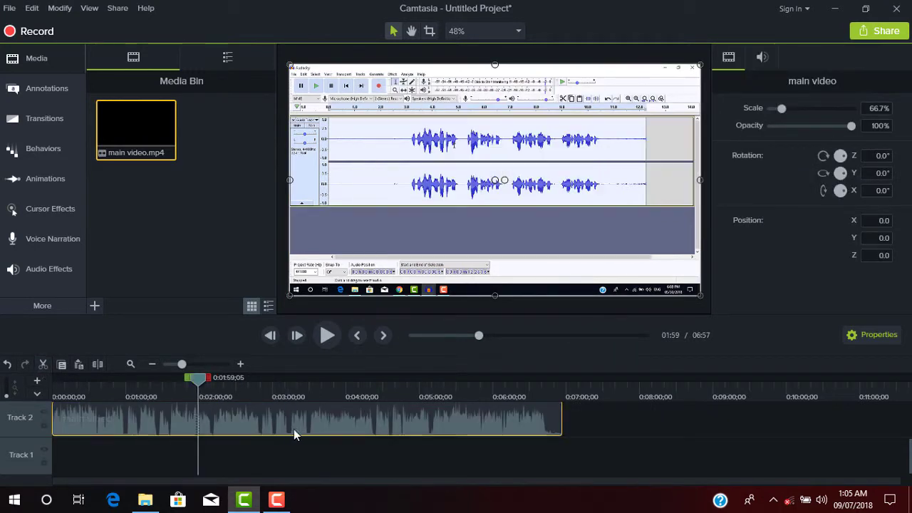
scroll(249, 435, up, 1)
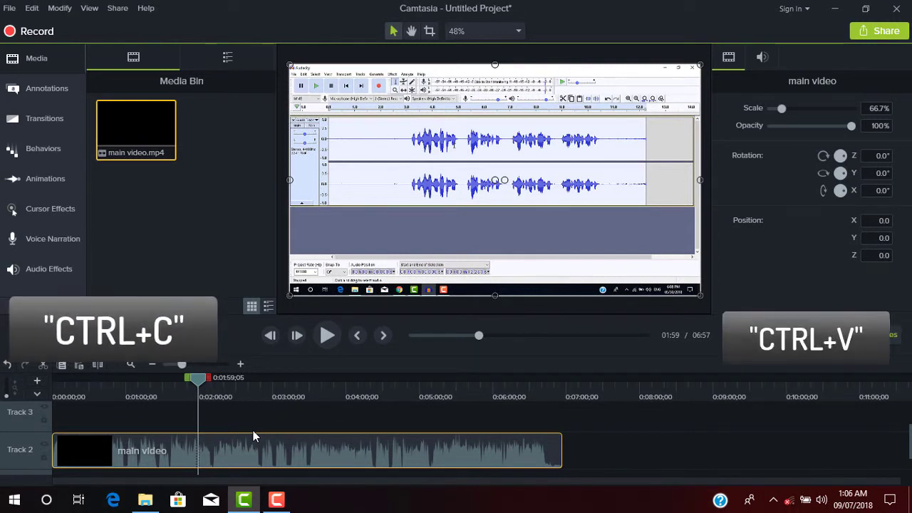
click(8, 365)
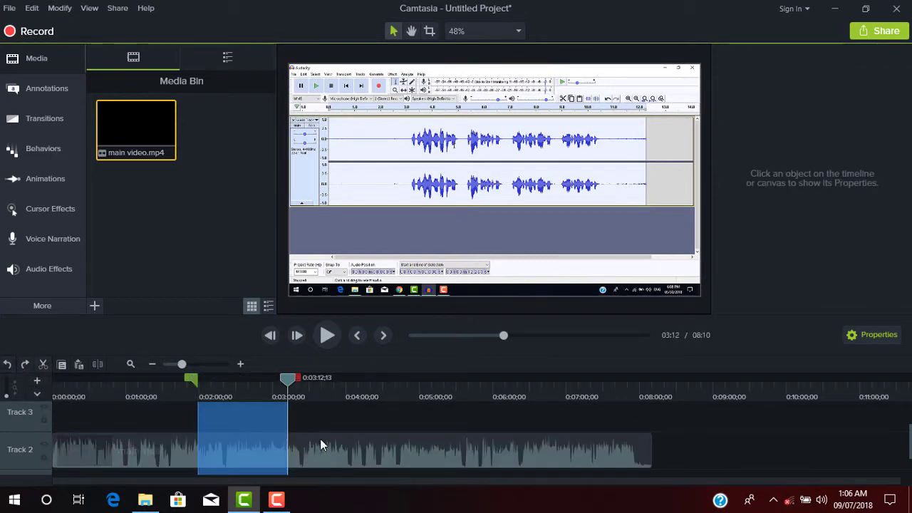